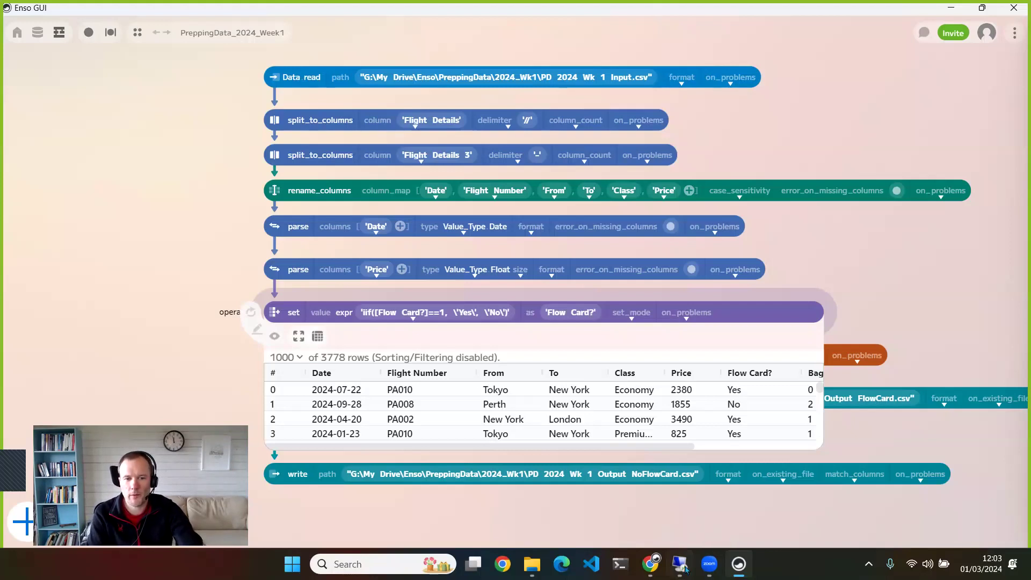
Switch to the remote desktop session to view the older version of the workflow and return to the local project
mouse_move(677, 573)
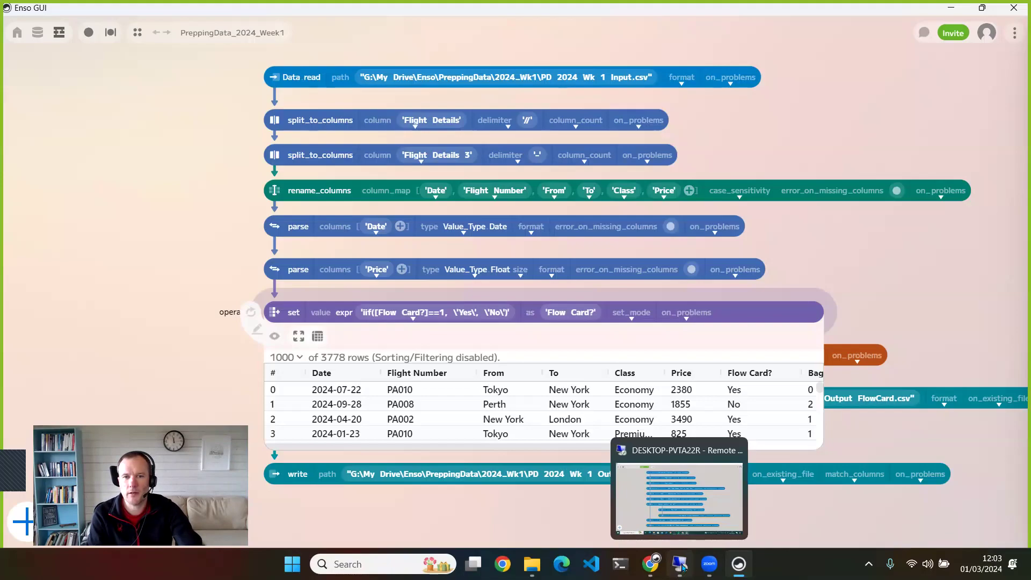
click(681, 565)
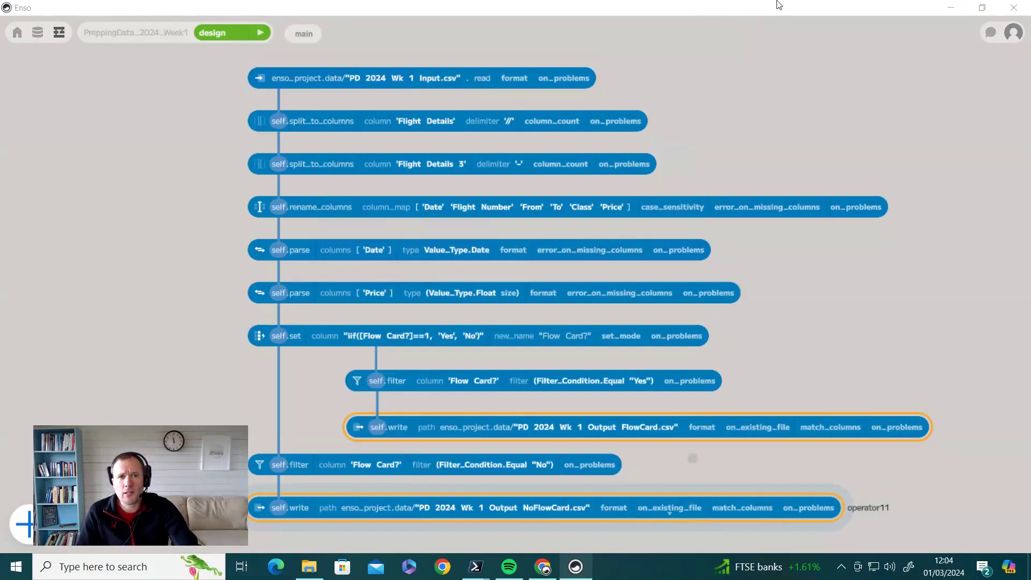
mouse_move(674, 8)
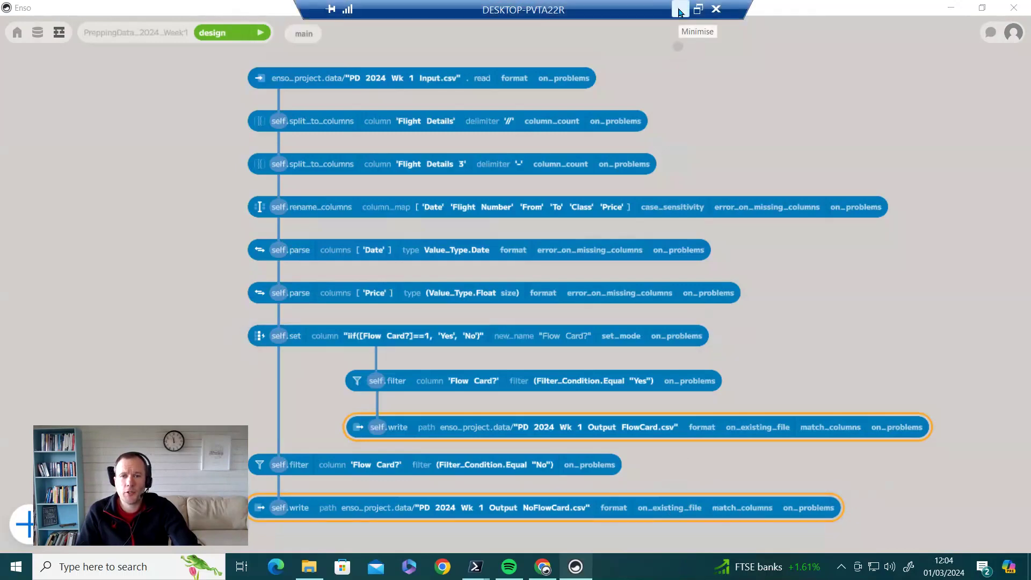
click(680, 10)
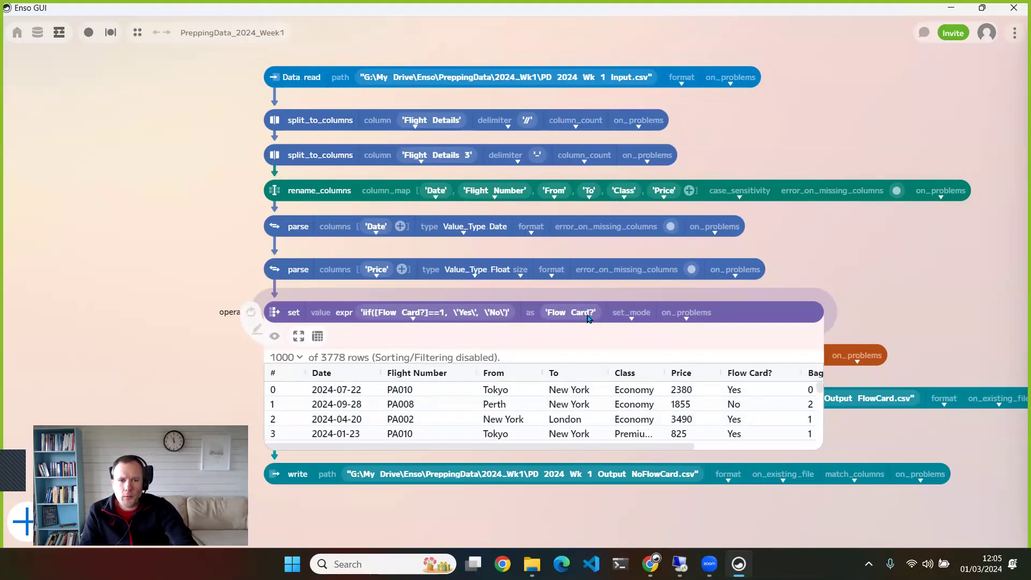
View the on_problems options of the set component
click(687, 321)
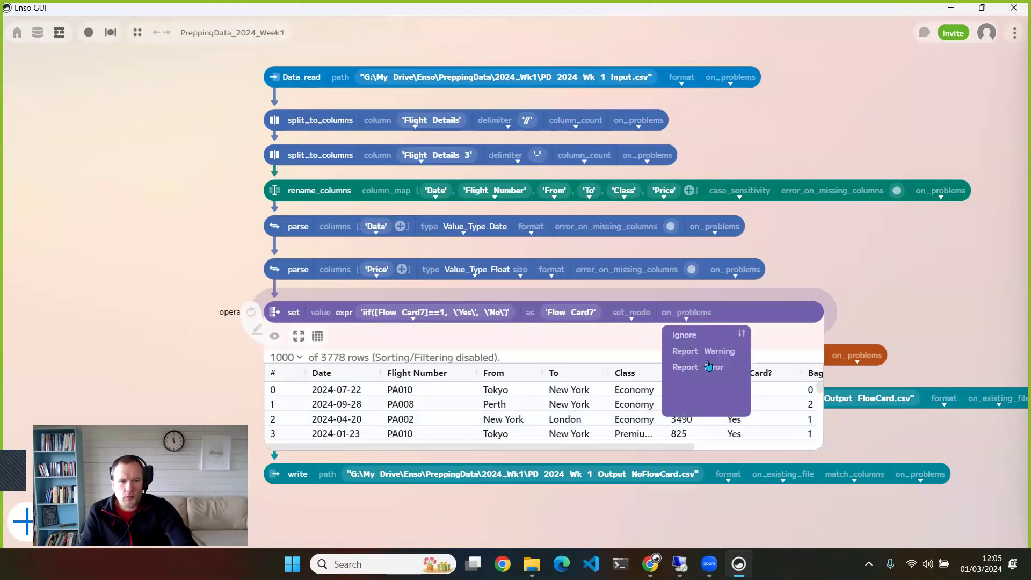
click(688, 320)
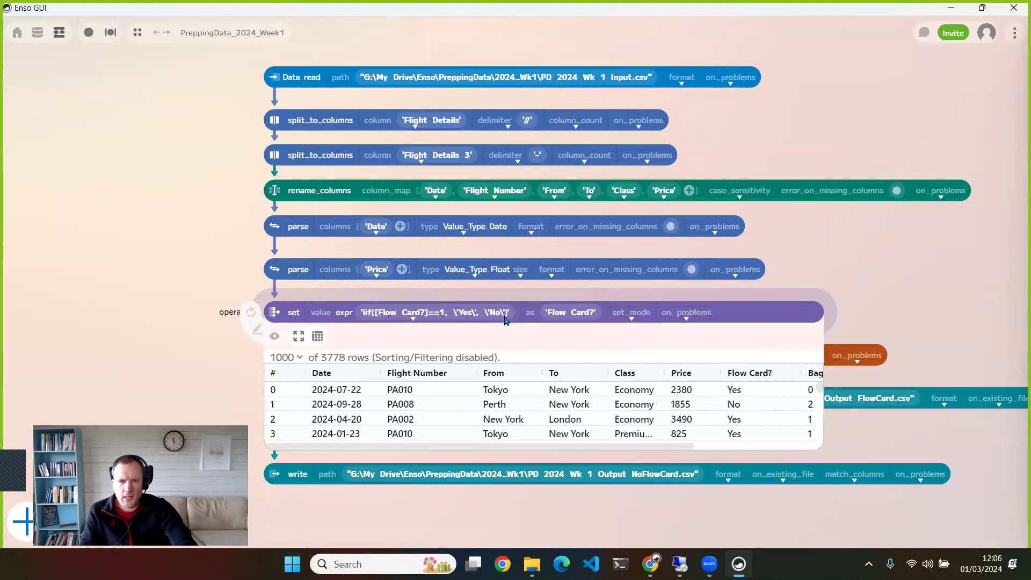
Change the 'Yes' result in the set component's iif expression to 'Yessadsa'
click(460, 317)
click(463, 318)
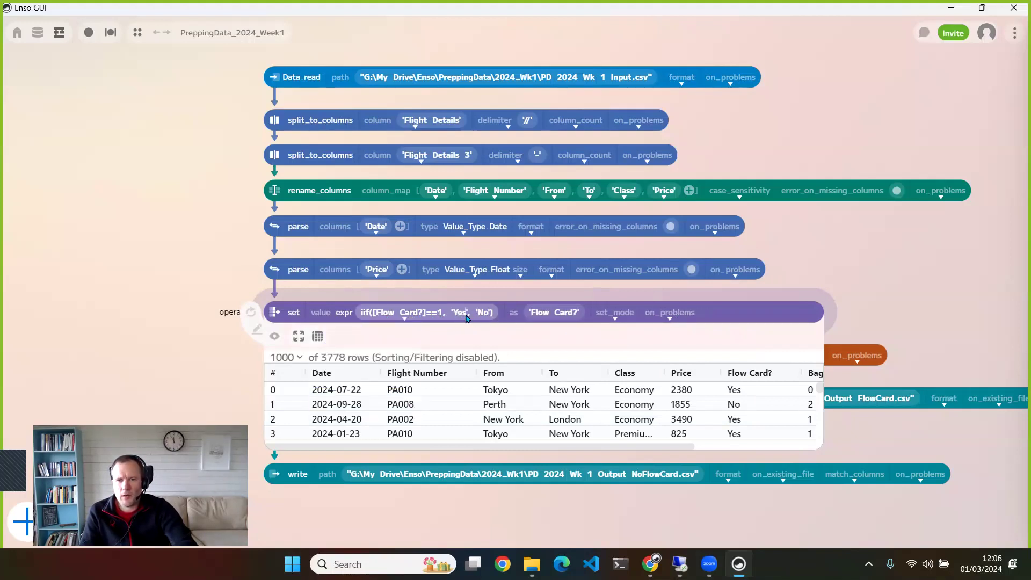
text(sadsa)
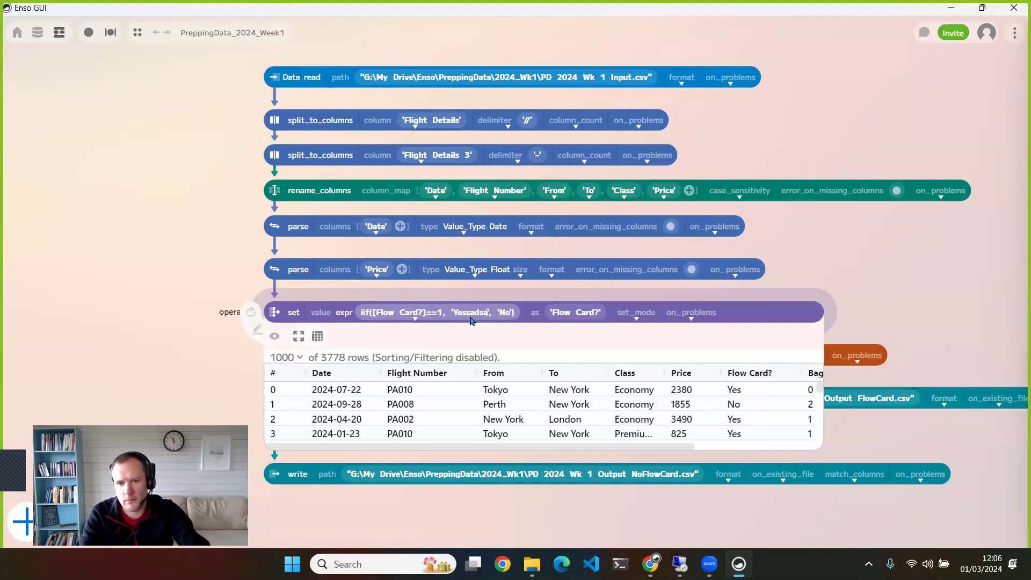
key(Return)
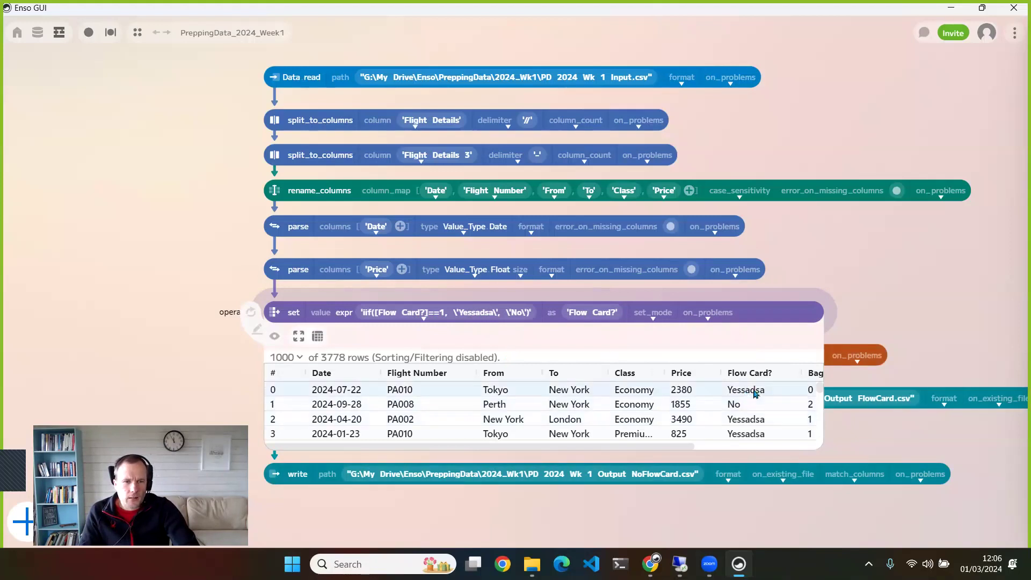
Restore the first result in the set component's iif expression to 'Yes'
click(482, 316)
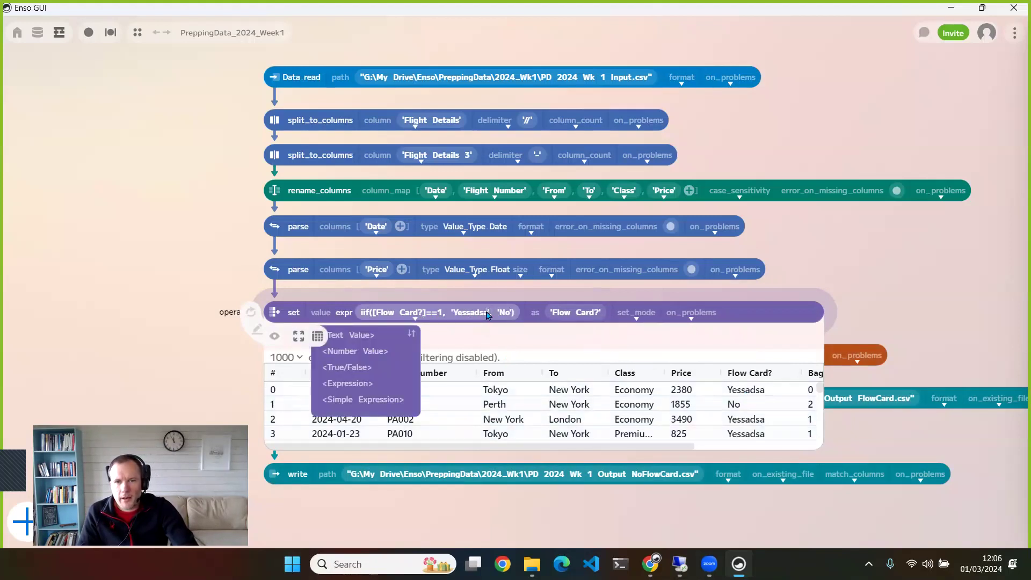
key(BackSpace)
key(BackSpace)
key(BackSpace)
key(BackSpace)
key(BackSpace)
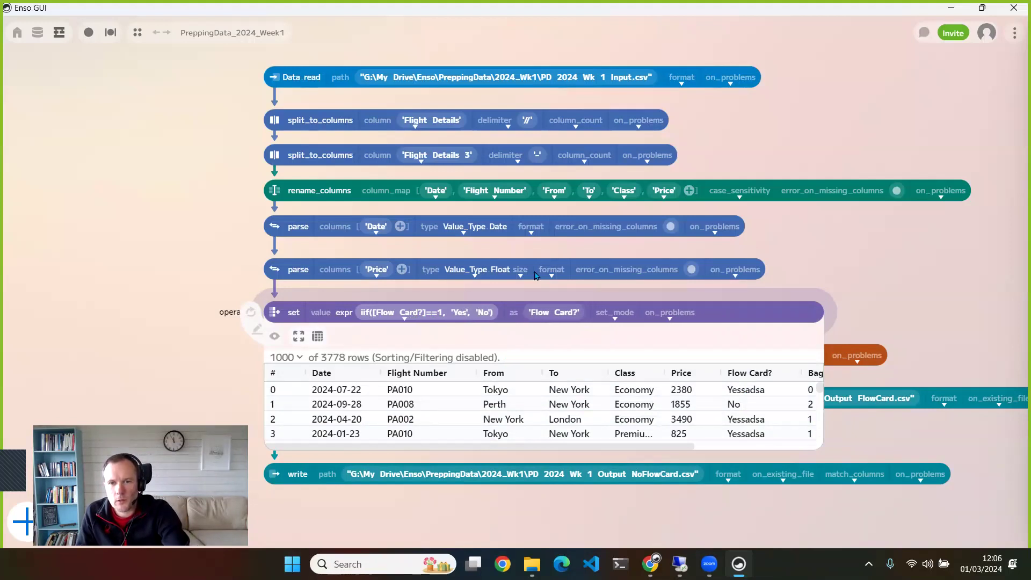
key(Return)
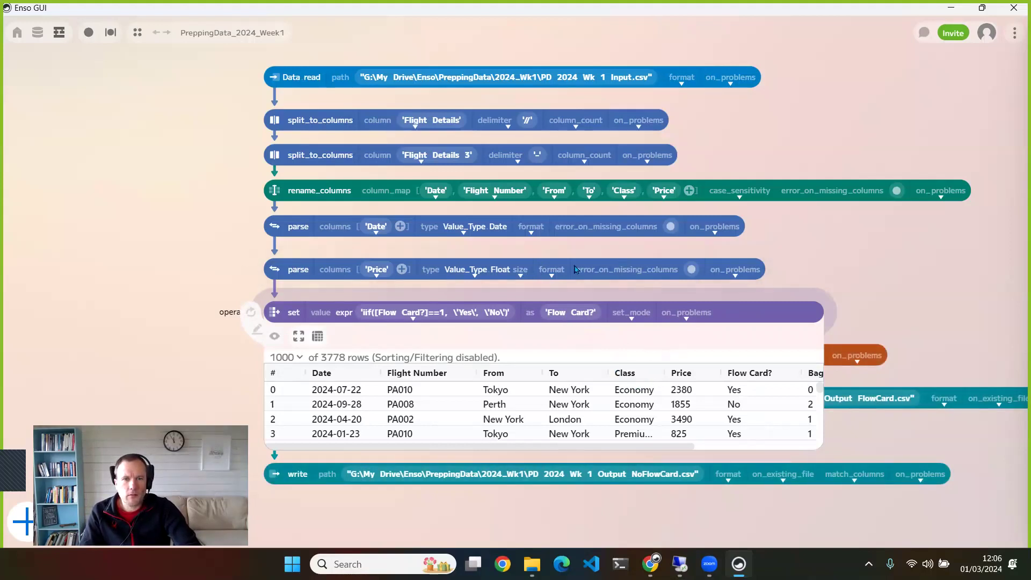
Inspect the 'Date' entry in the rename_columns component's column map
click(692, 271)
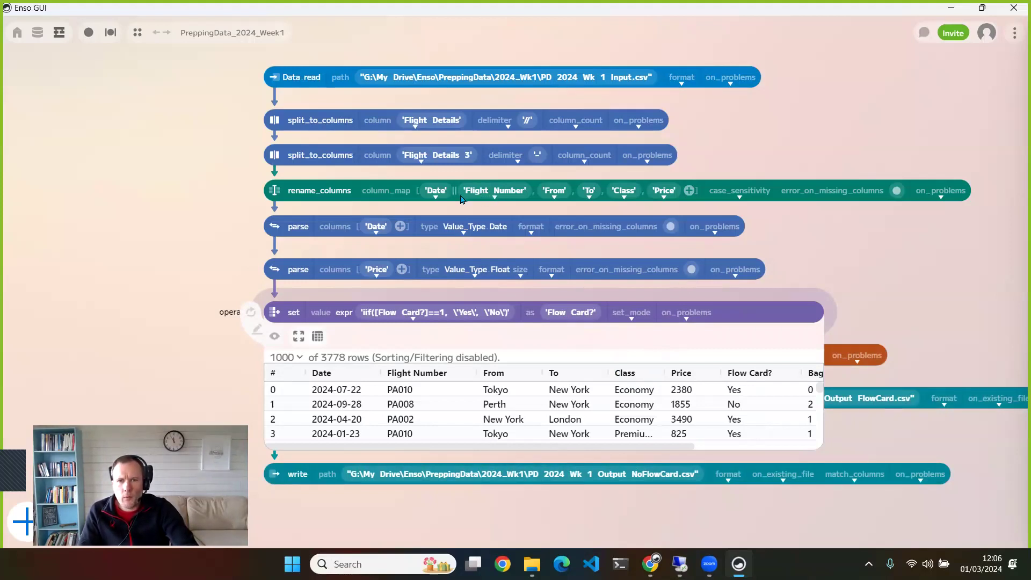
mouse_move(538, 195)
mouse_down()
mouse_move(578, 192)
mouse_move(491, 190)
mouse_move(539, 188)
mouse_up()
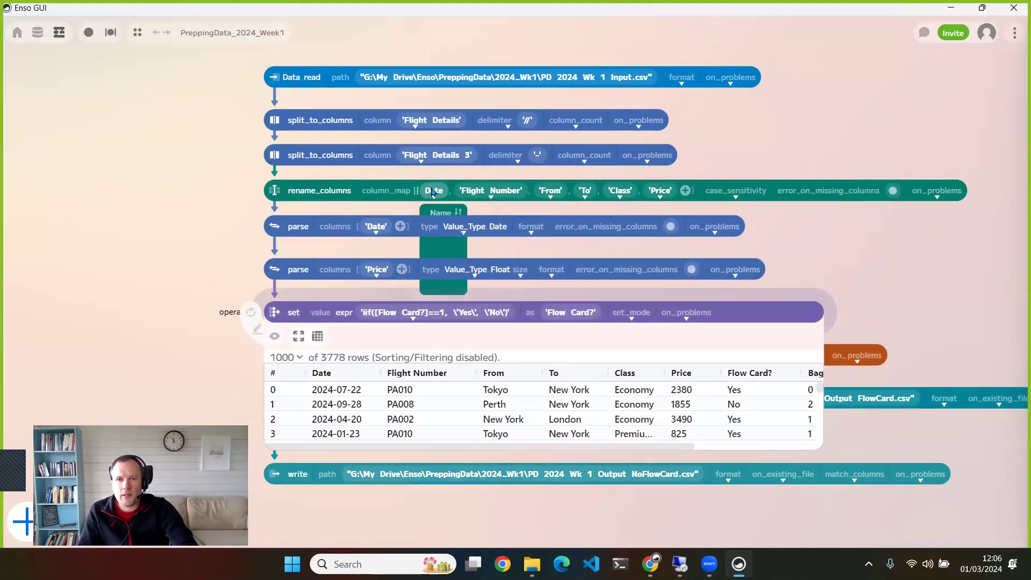
click(277, 192)
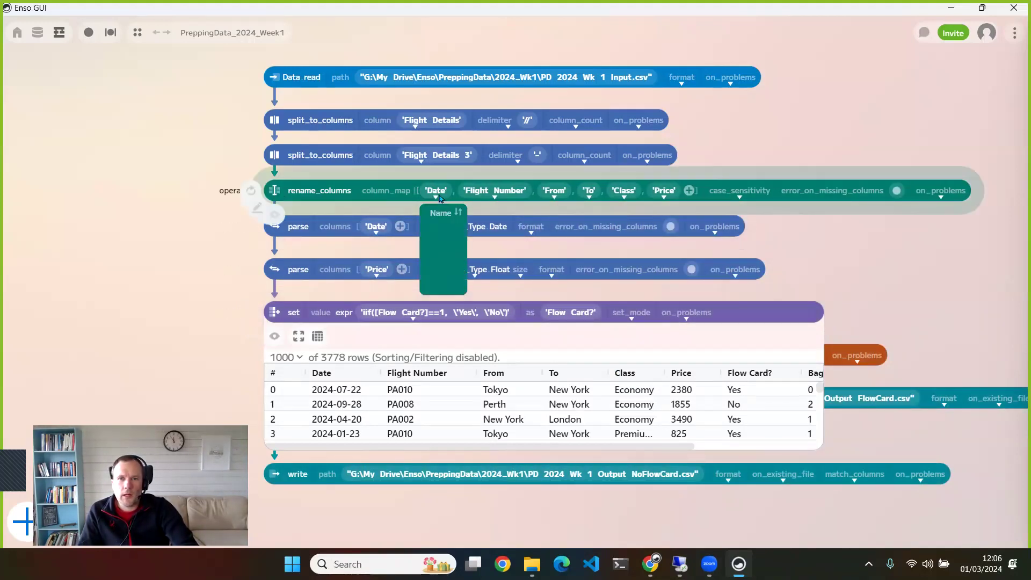
click(434, 193)
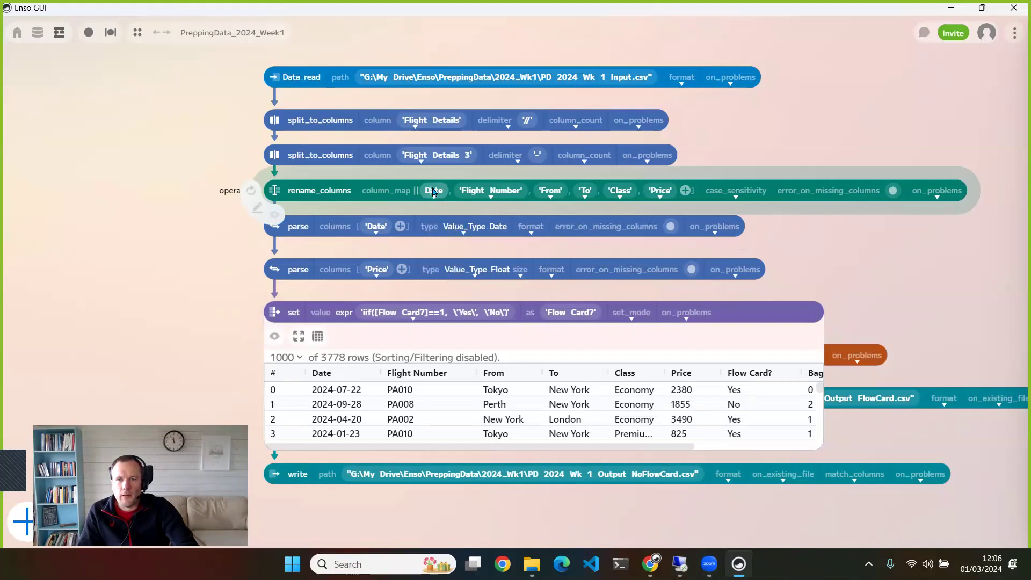
click(279, 193)
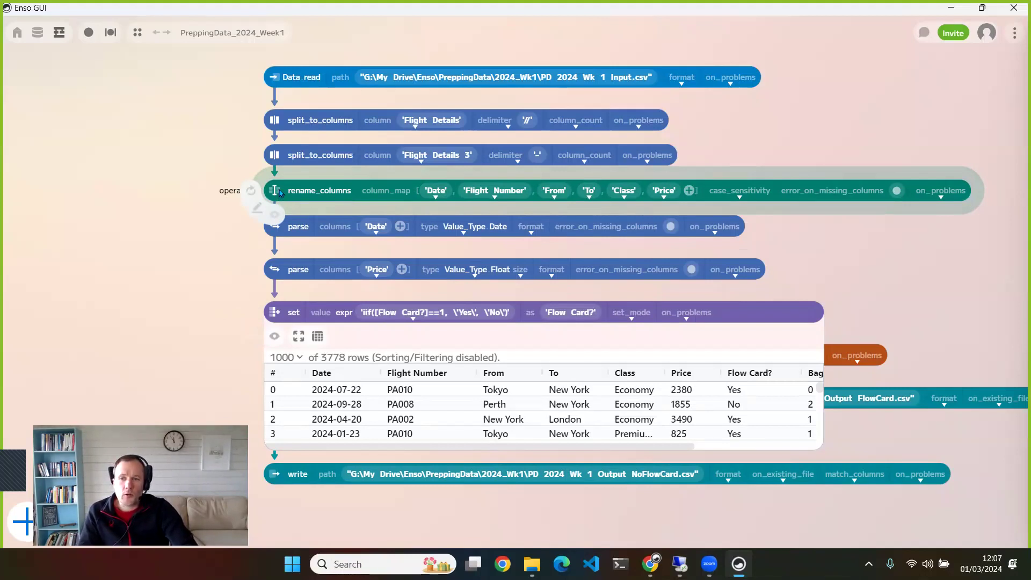
Open the rename_columns component's code, examine its column list and error_on_missing_columns argument, and close it unchanged
click(257, 214)
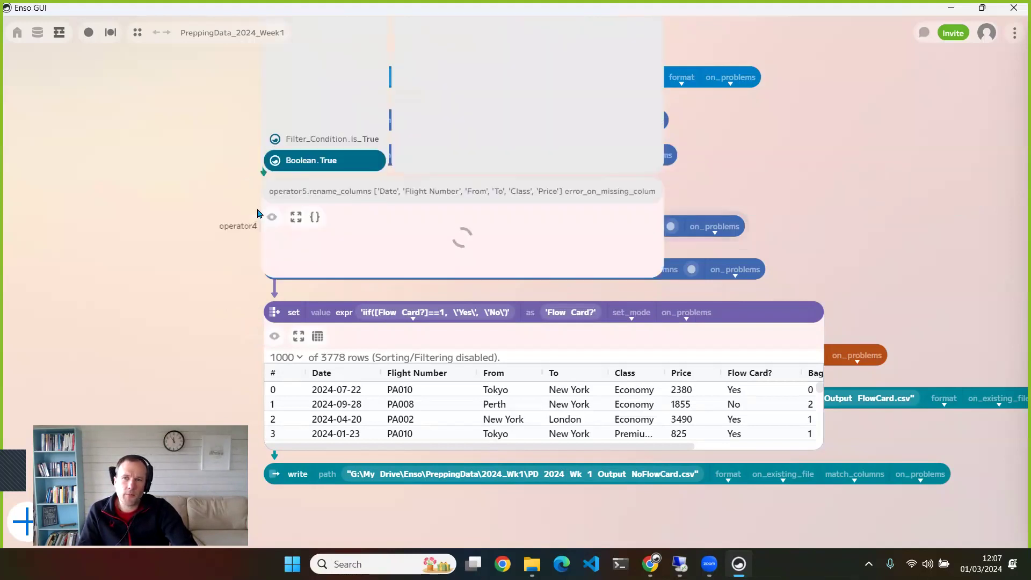
click(326, 191)
drag(403, 189, 647, 191)
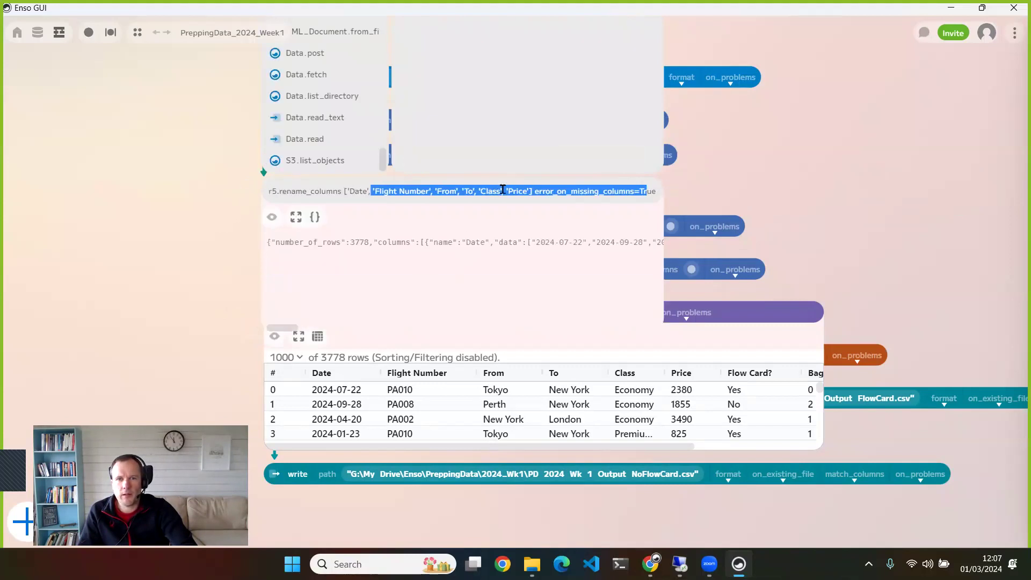
click(572, 207)
key(End)
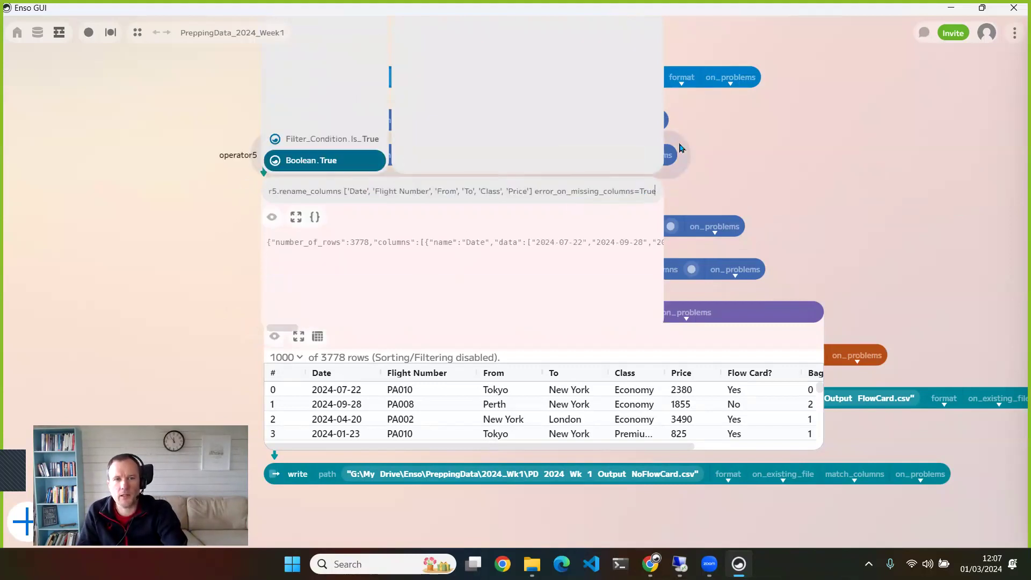
key(Return)
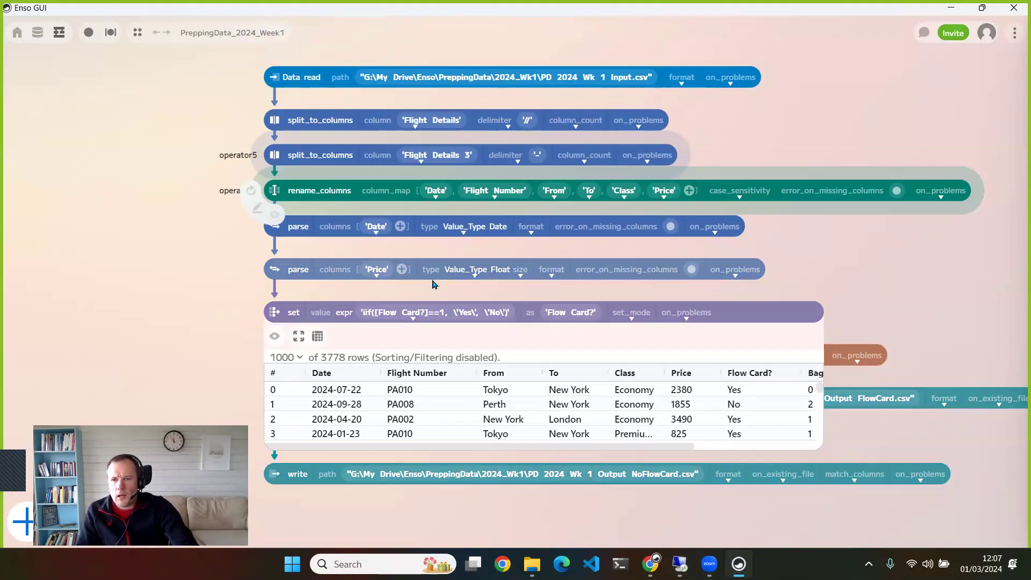
Hide the set component's table preview, and switch record mode on and back off
click(275, 336)
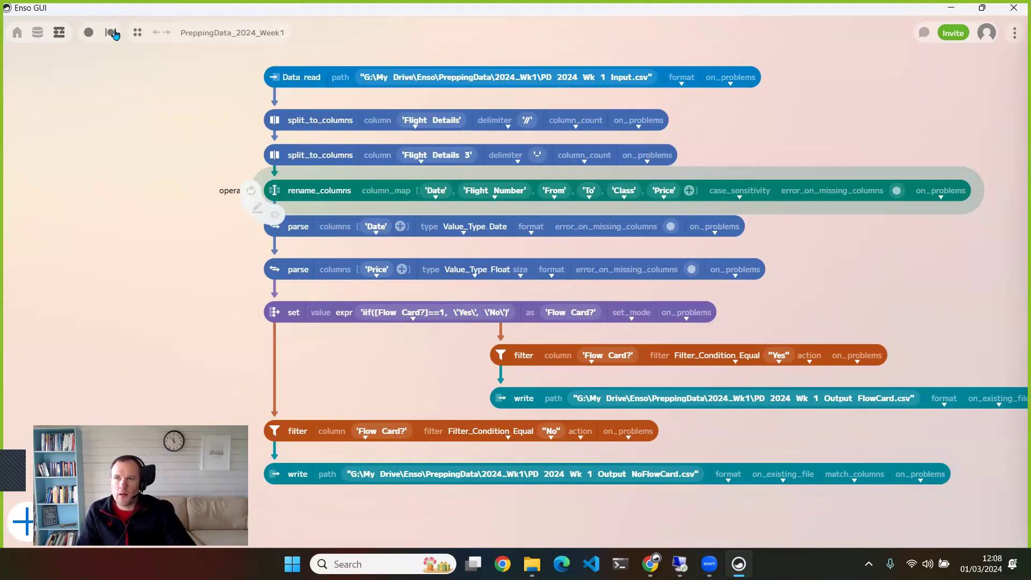
click(90, 35)
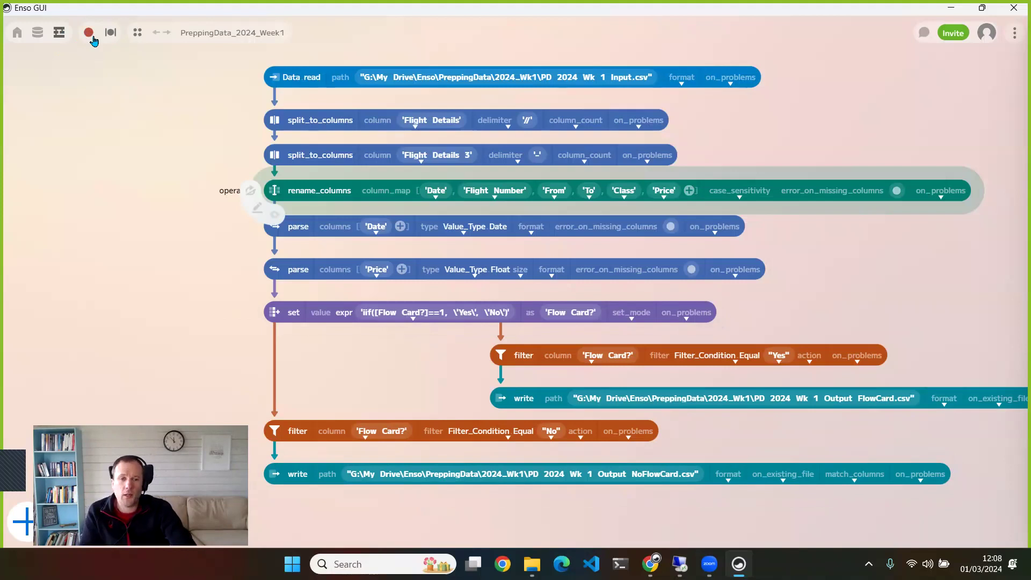
click(89, 35)
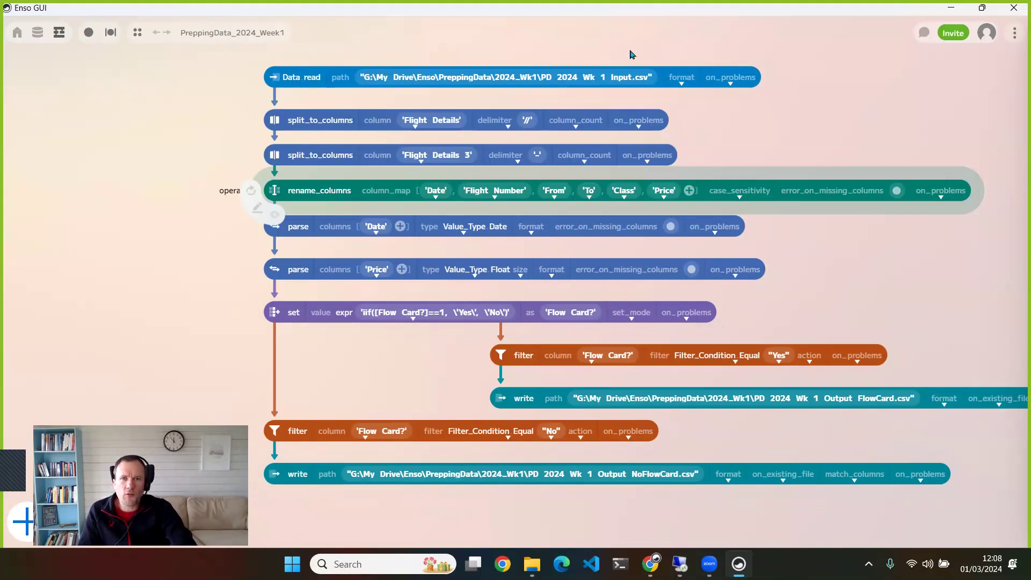
Zoom the workflow out to 53% and fit all components to the view
click(1017, 34)
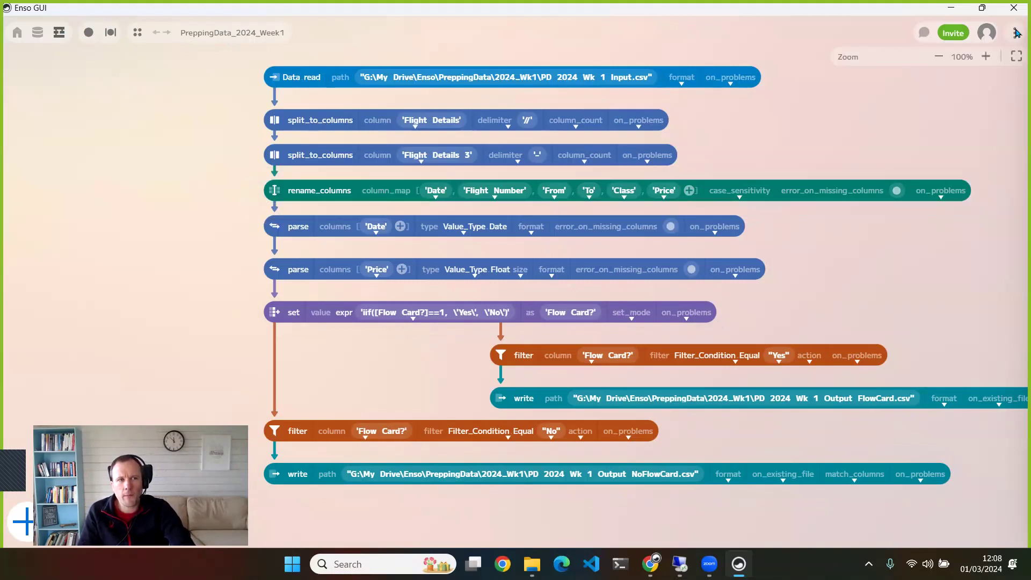
click(939, 58)
click(939, 58)
click(939, 58)
click(939, 58)
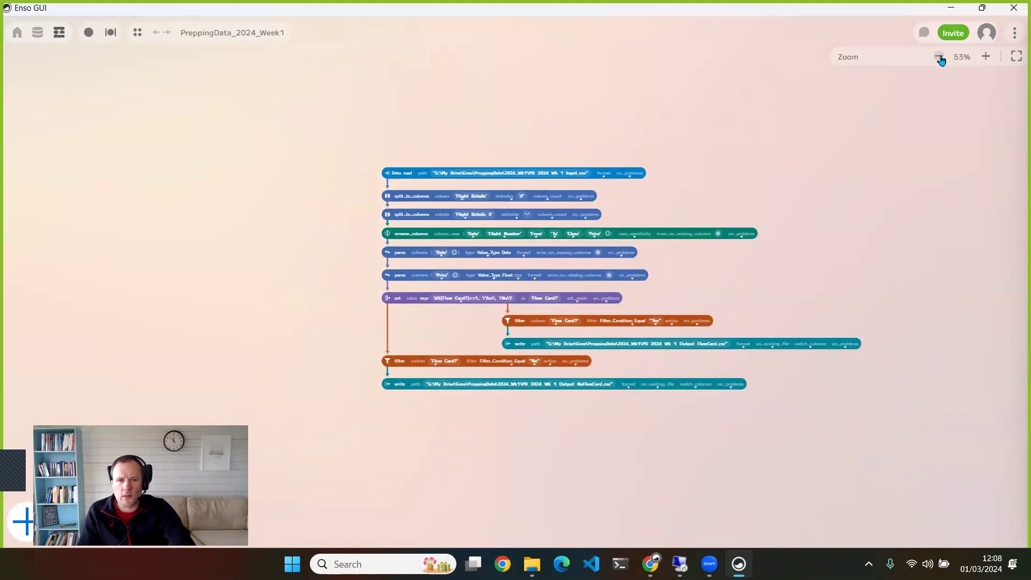
click(1016, 58)
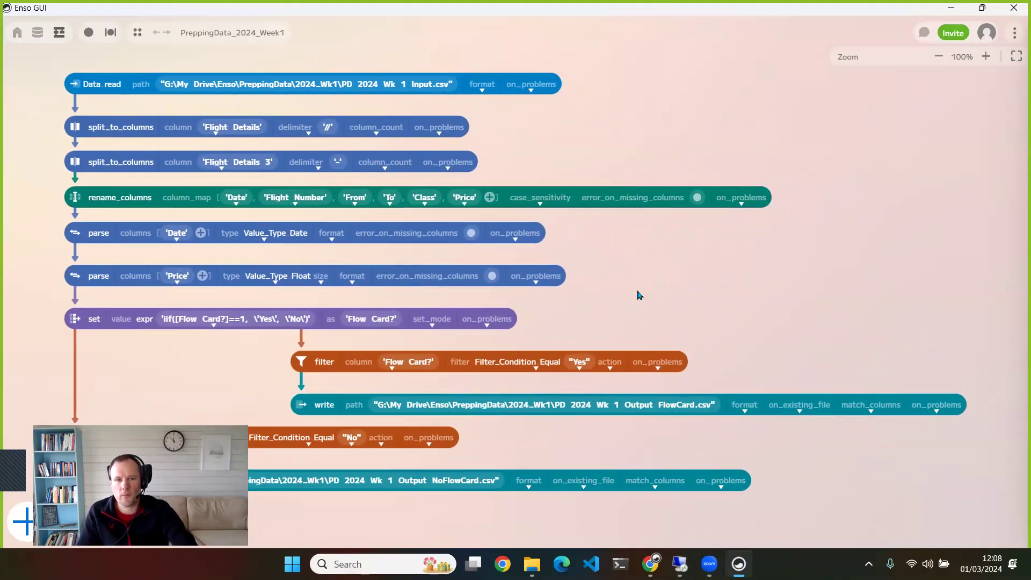
Zoom the workflow graph out, bring it back to 100%, and pan until the lower filter and write components are in clear view
scroll(634, 290, down, 2)
scroll(709, 249, down, 10)
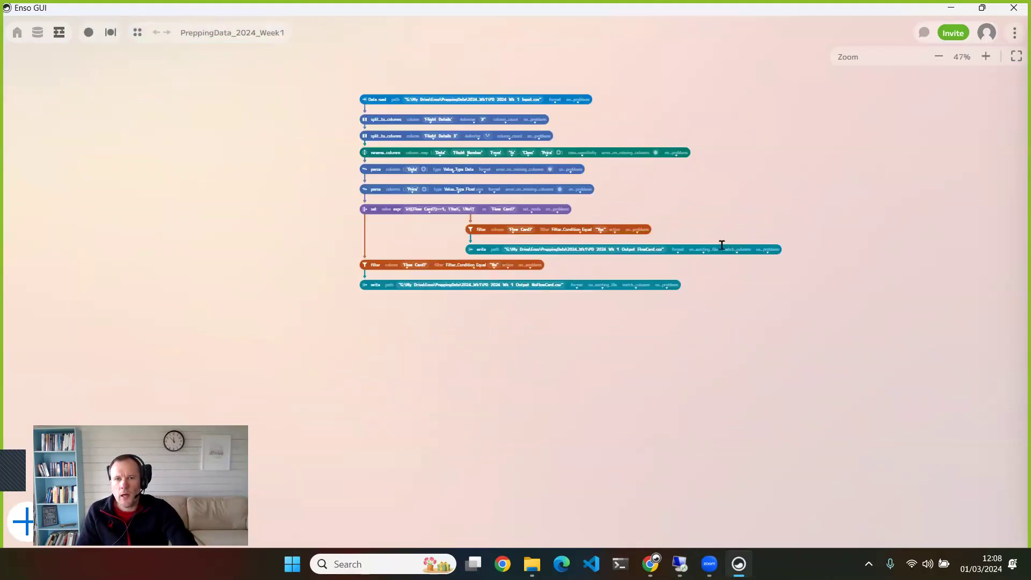
scroll(707, 197, down, 3)
scroll(760, 161, up, 9)
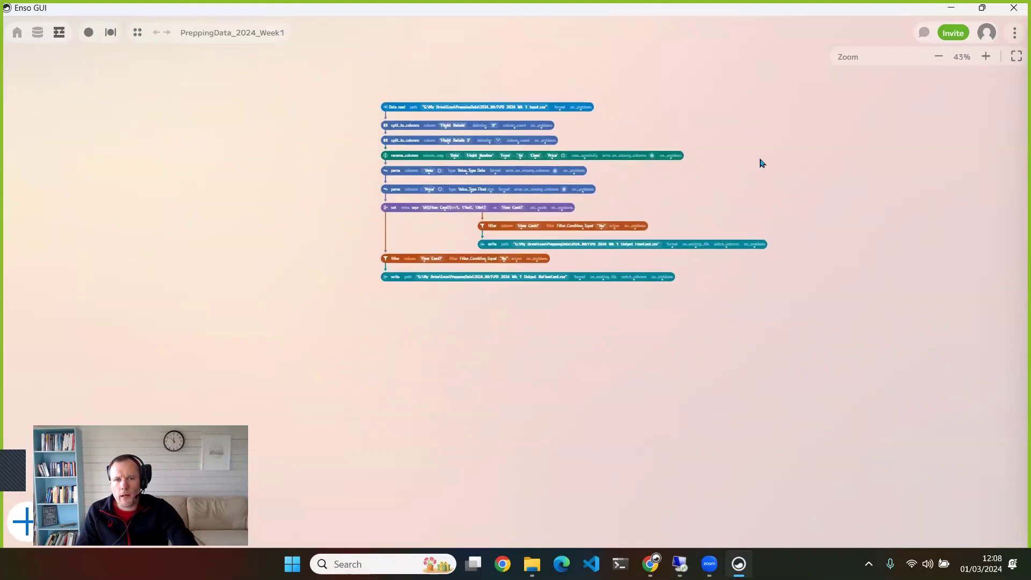
scroll(820, 206, up, 3)
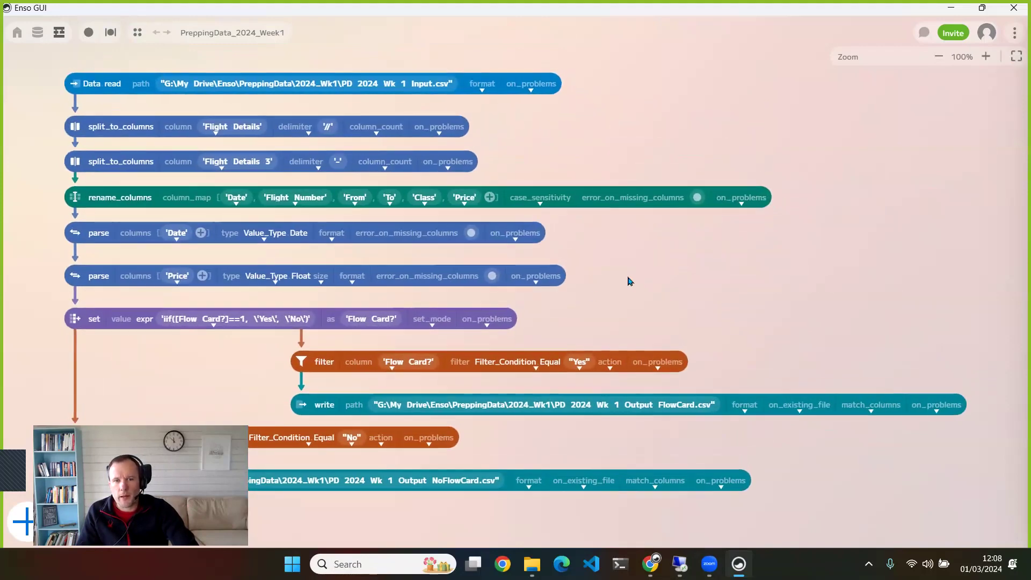
scroll(642, 301, left, 5)
scroll(811, 269, up, 2)
scroll(811, 269, right, 2)
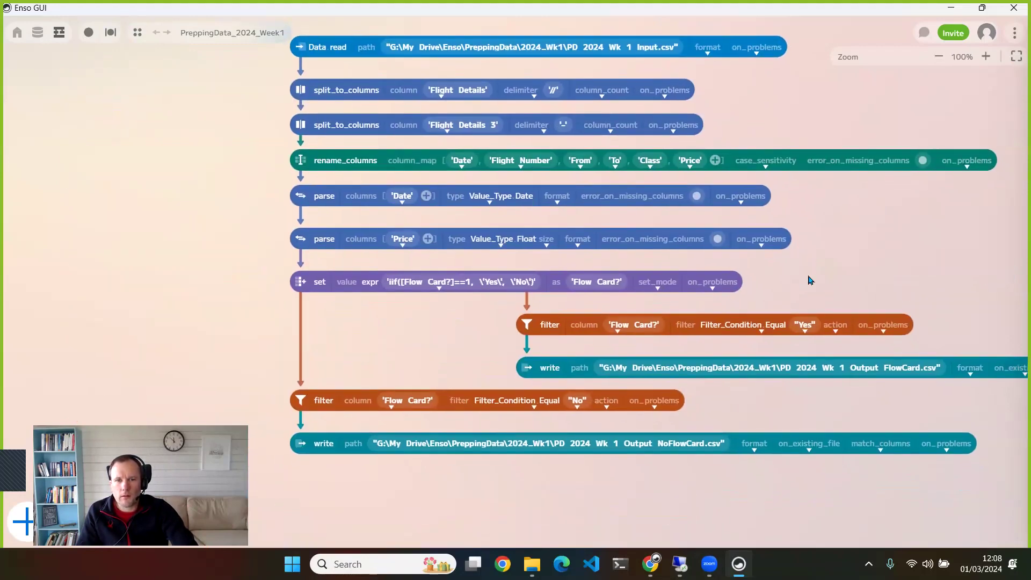